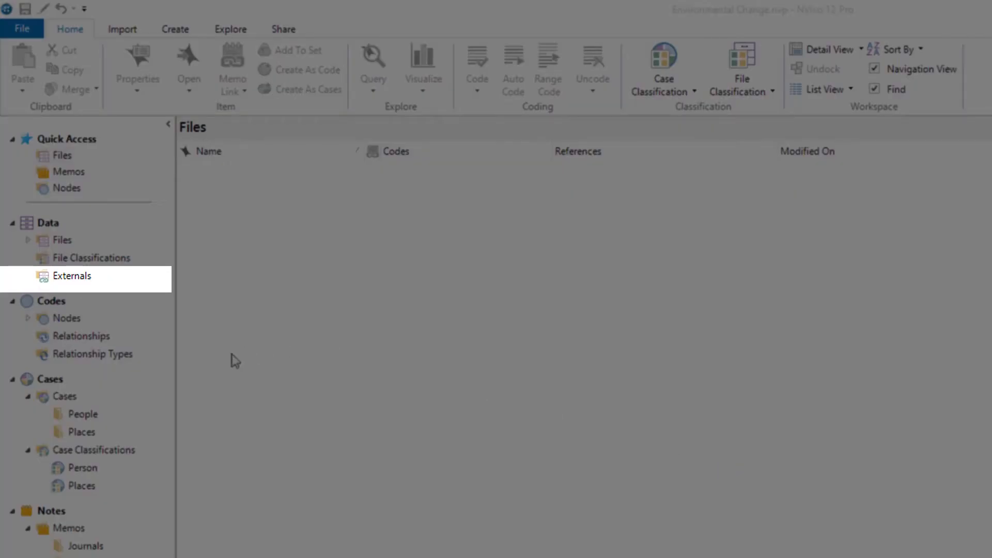
Start a new external in the Externals folder and name it "Estuary Economics Executive Summary"
{"action": "left_click", "coordinate": [81, 280]}
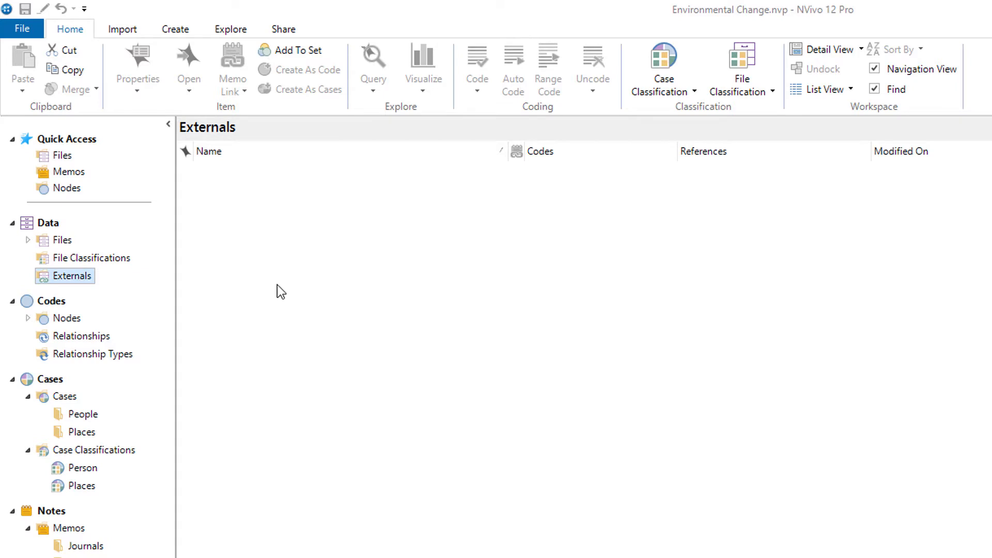
{"action": "left_click", "coordinate": [175, 29]}
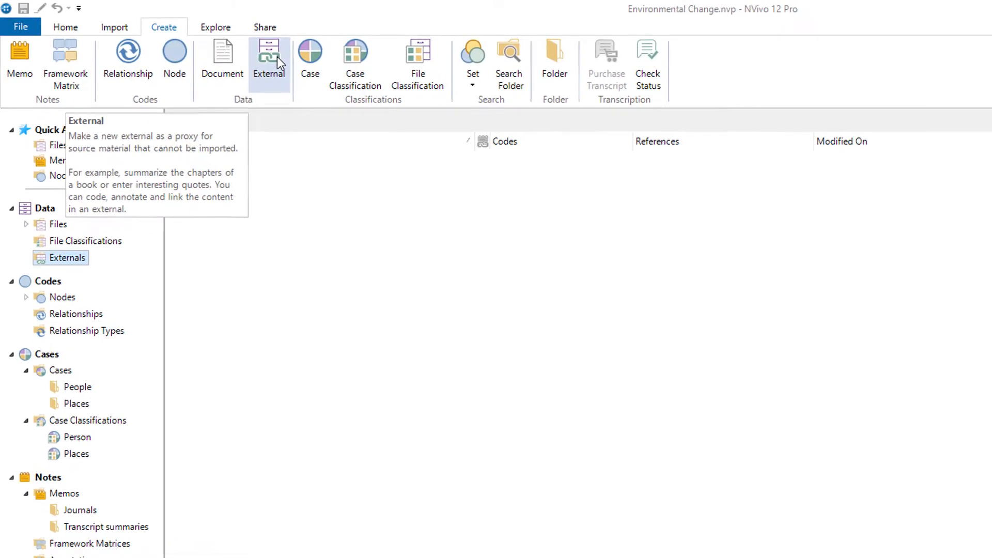
{"action": "left_click", "coordinate": [194, 41]}
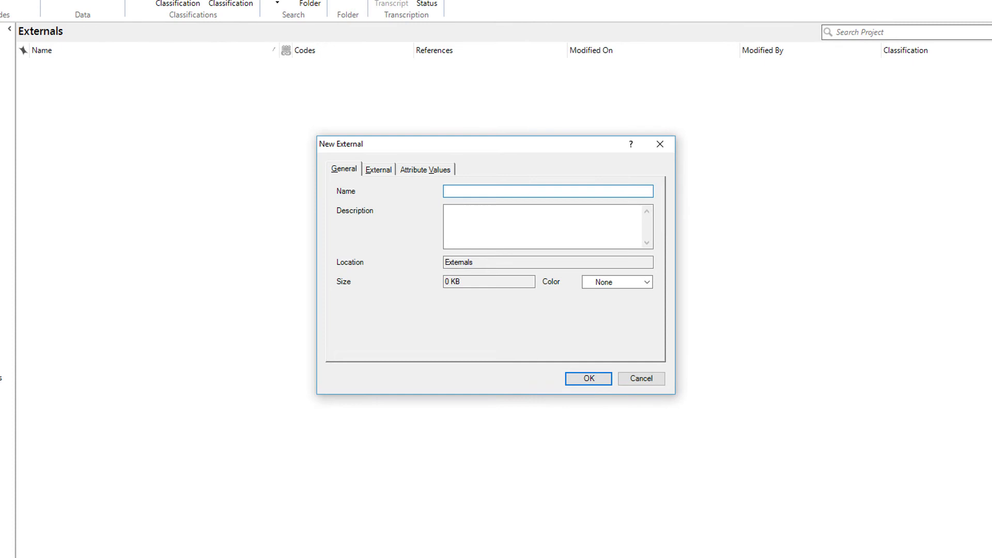
{"action": "type", "text": "Estuary Economics Executive Summary"}
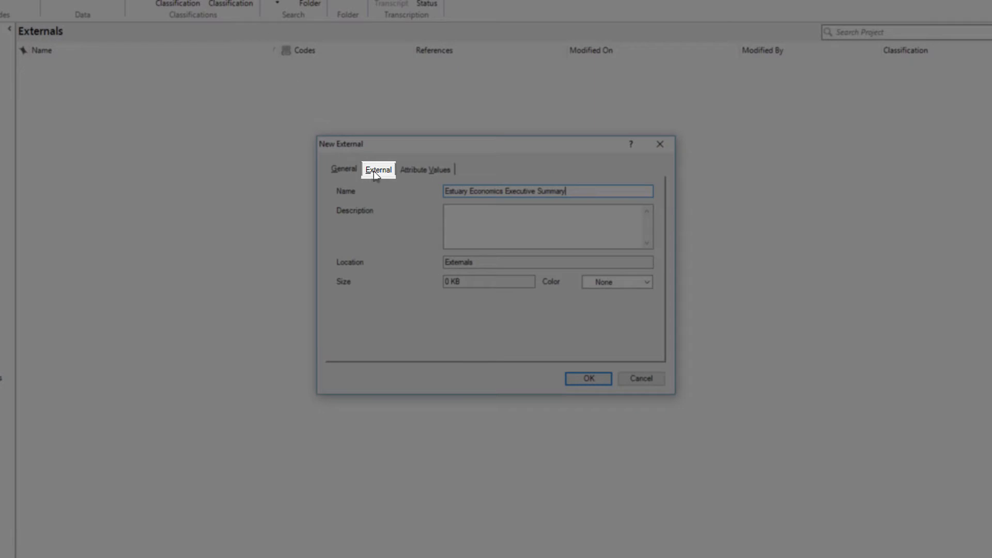
Keep the external's type as File link and link it to the "2.2 Analyzing Estuarine Shoreline Change" PDF in My Data's Reports folder
{"action": "left_click", "coordinate": [374, 170]}
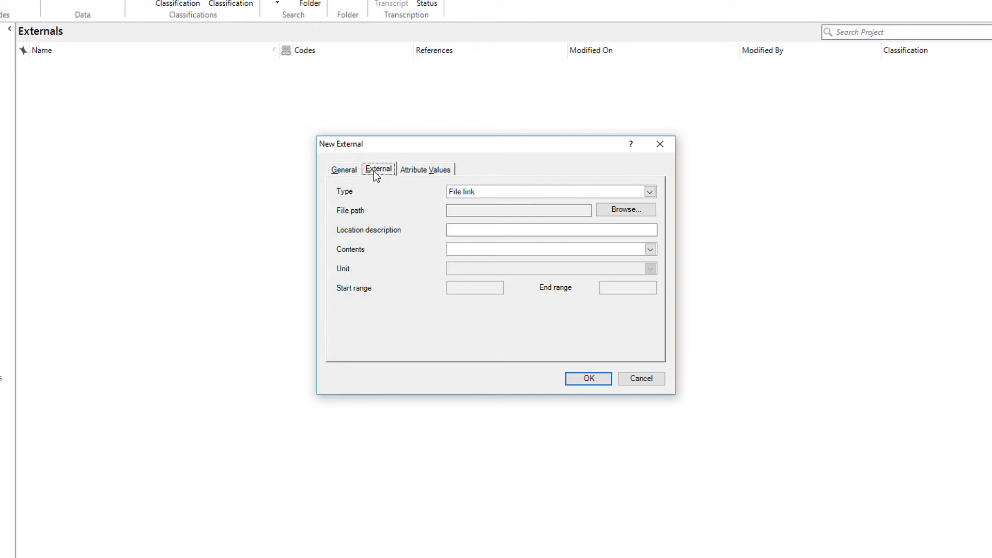
{"action": "left_click", "coordinate": [649, 191]}
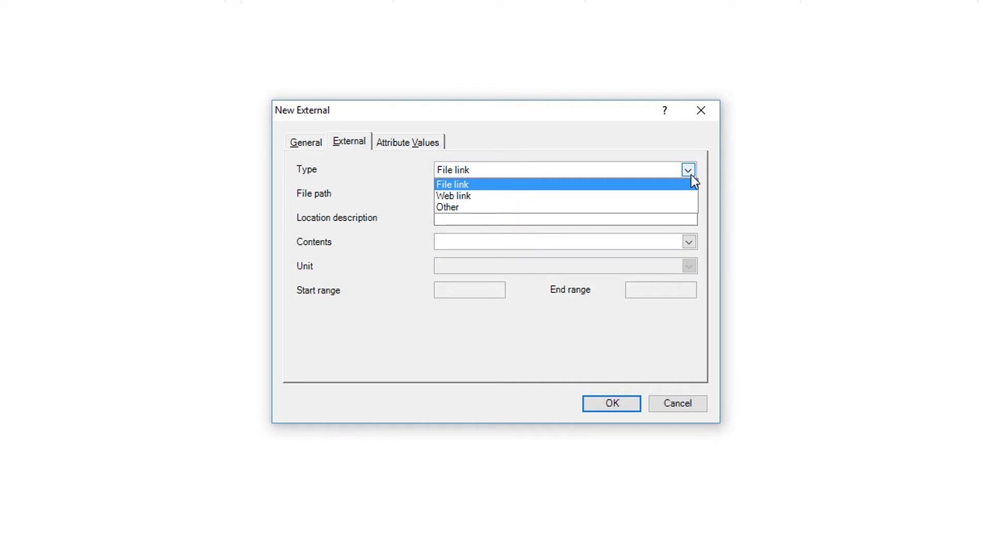
{"action": "left_click", "coordinate": [679, 151]}
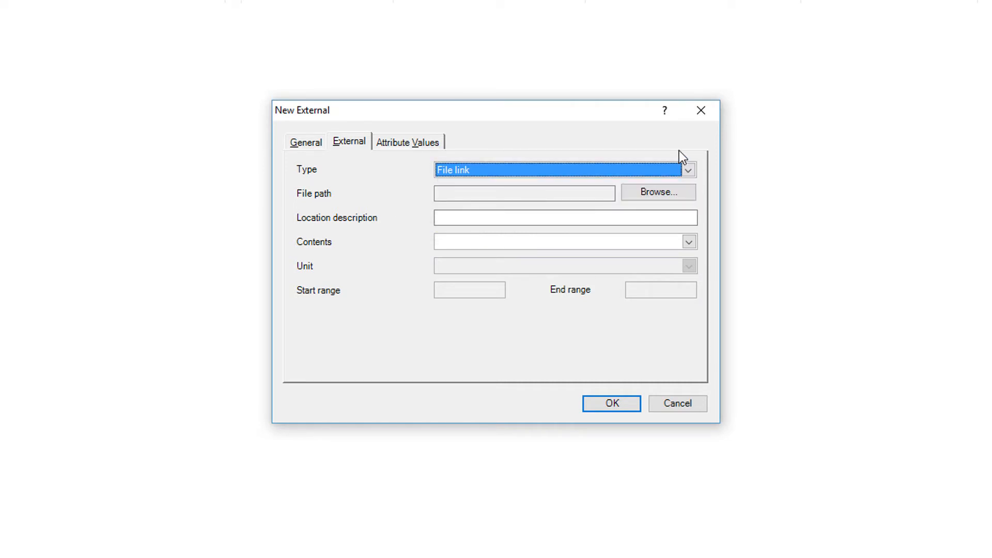
{"action": "left_click", "coordinate": [669, 192]}
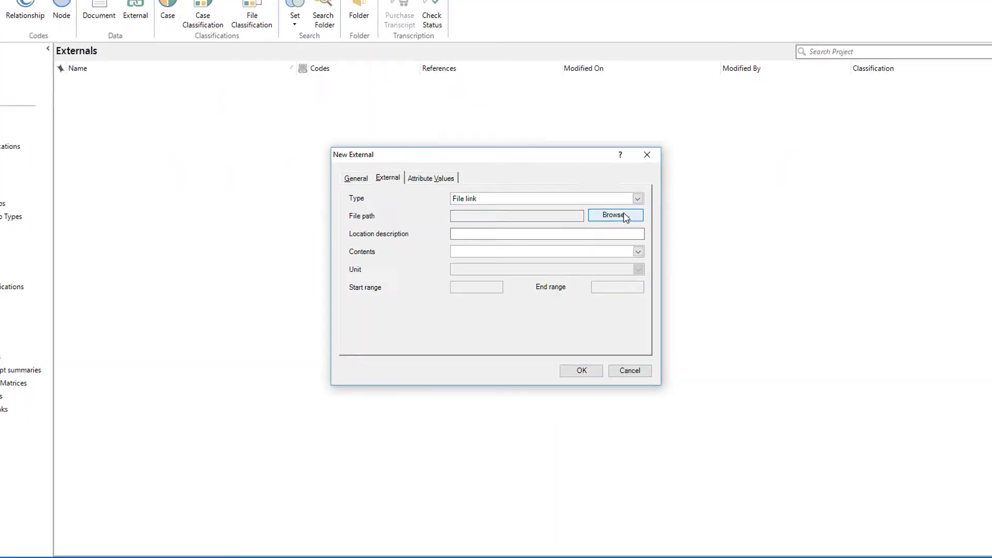
{"action": "left_click", "coordinate": [624, 216]}
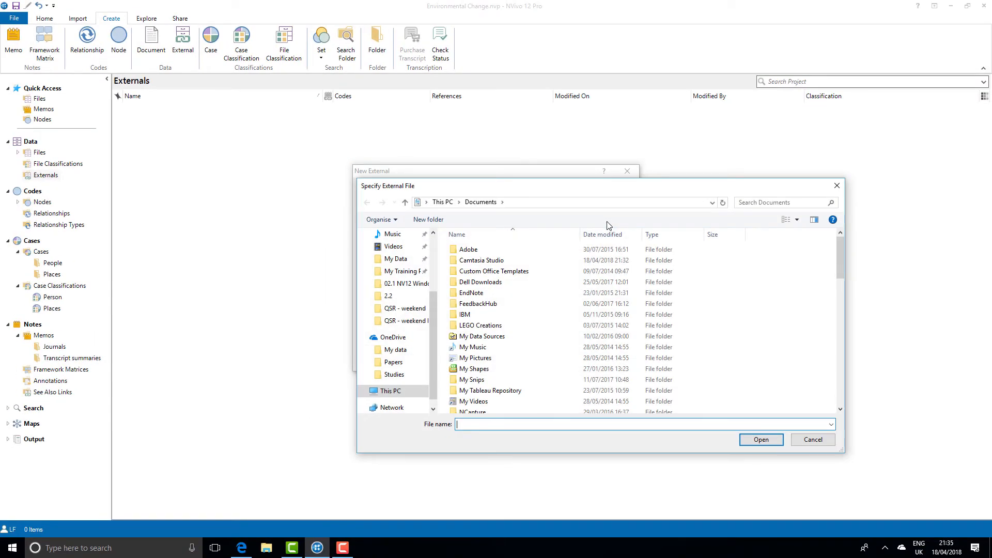
{"action": "left_click", "coordinate": [396, 258]}
{"action": "double_click", "coordinate": [469, 277]}
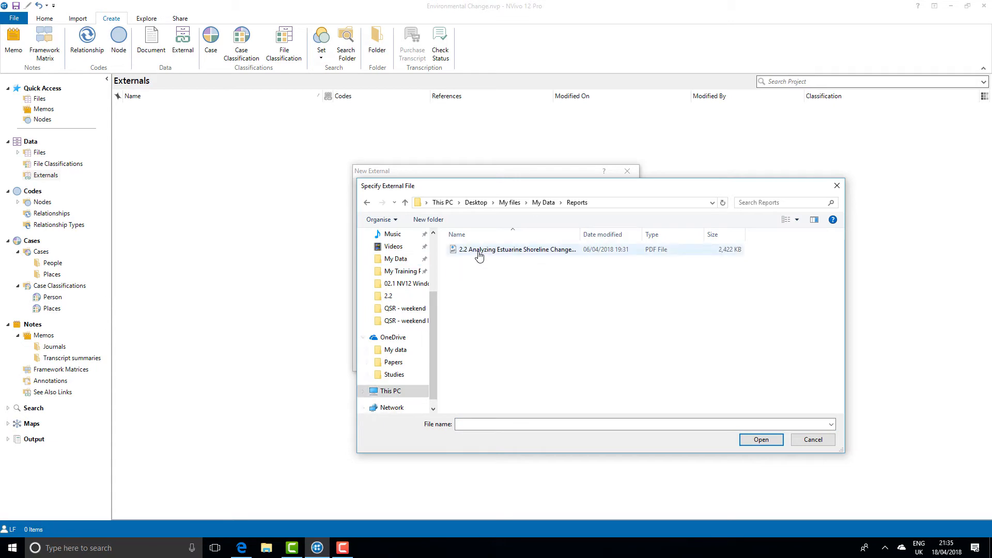
{"action": "left_click", "coordinate": [477, 252]}
{"action": "left_click", "coordinate": [761, 440]}
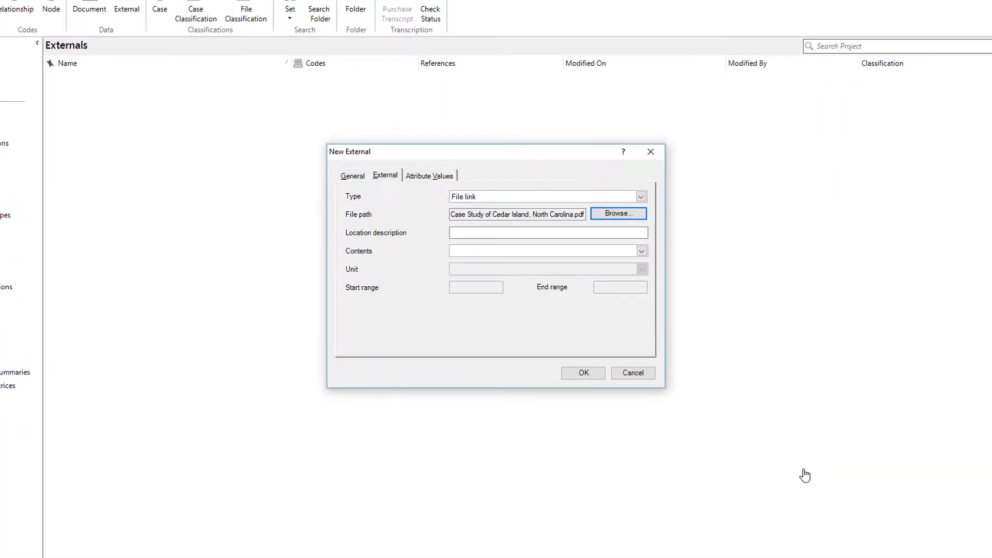
Describe the external's location as "My computer" and set its contents to Printed Document
{"action": "left_click", "coordinate": [584, 236]}
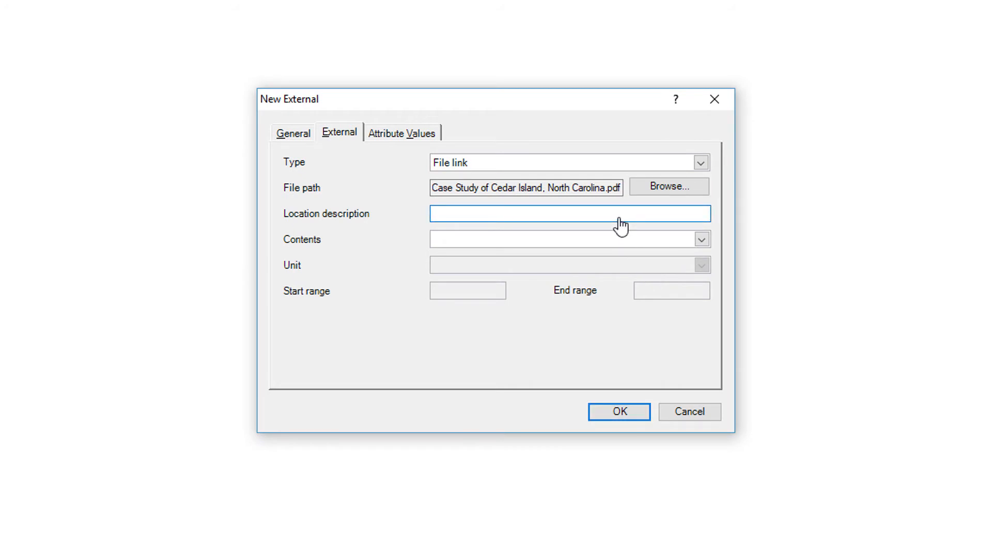
{"action": "type", "text": "My computer"}
{"action": "left_click", "coordinate": [629, 243]}
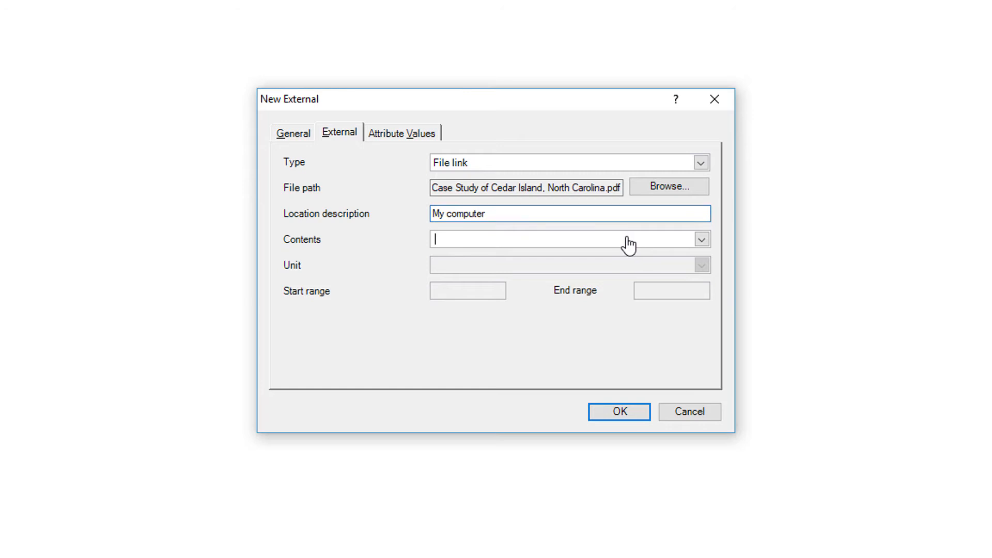
{"action": "left_click", "coordinate": [702, 241]}
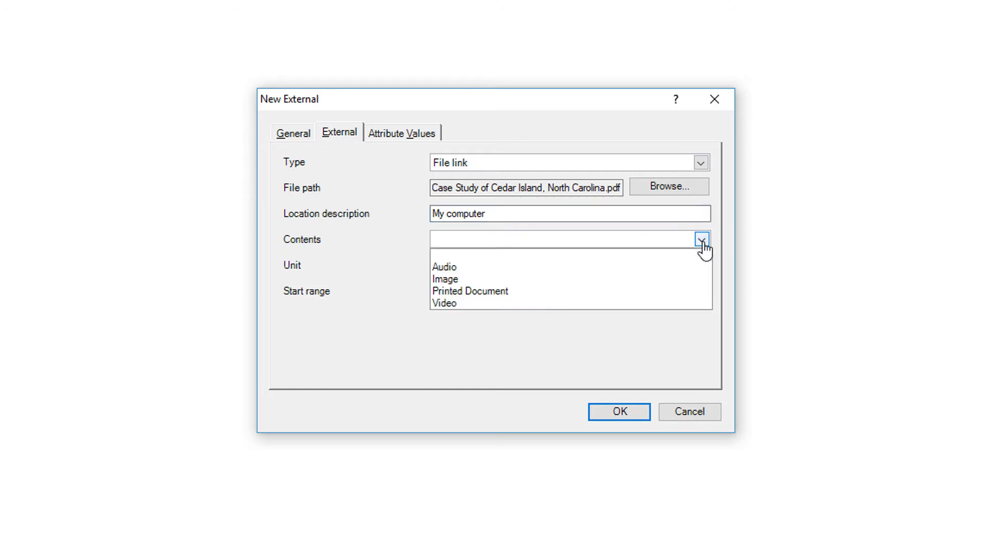
{"action": "left_click", "coordinate": [662, 293]}
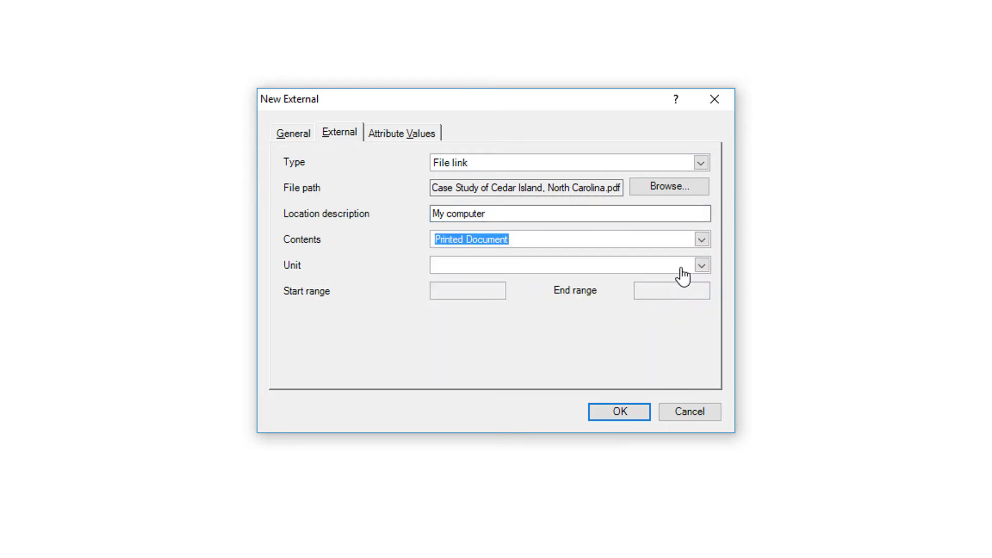
Set the external's unit to Page with a range from 1 to 12, and create the external
{"action": "left_click", "coordinate": [700, 266]}
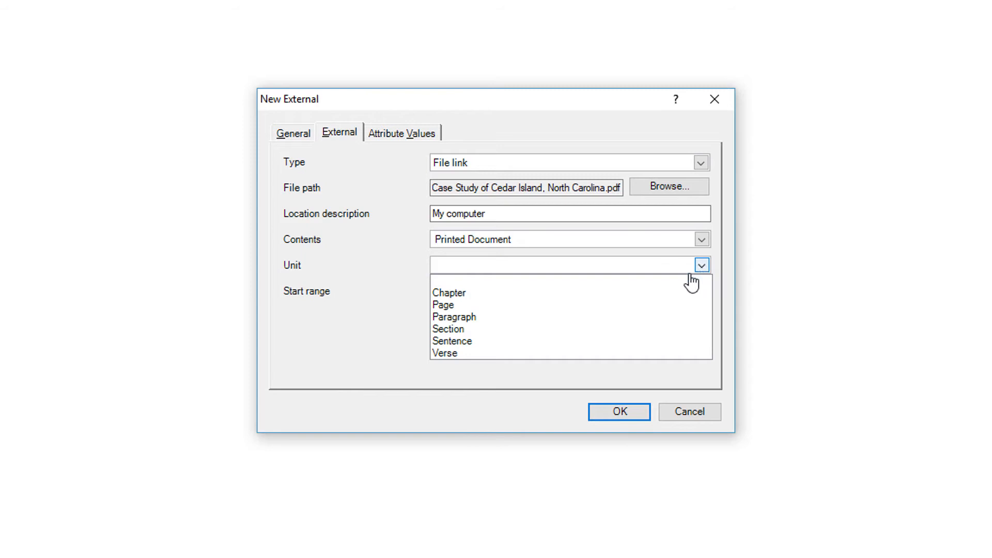
{"action": "left_click", "coordinate": [659, 309]}
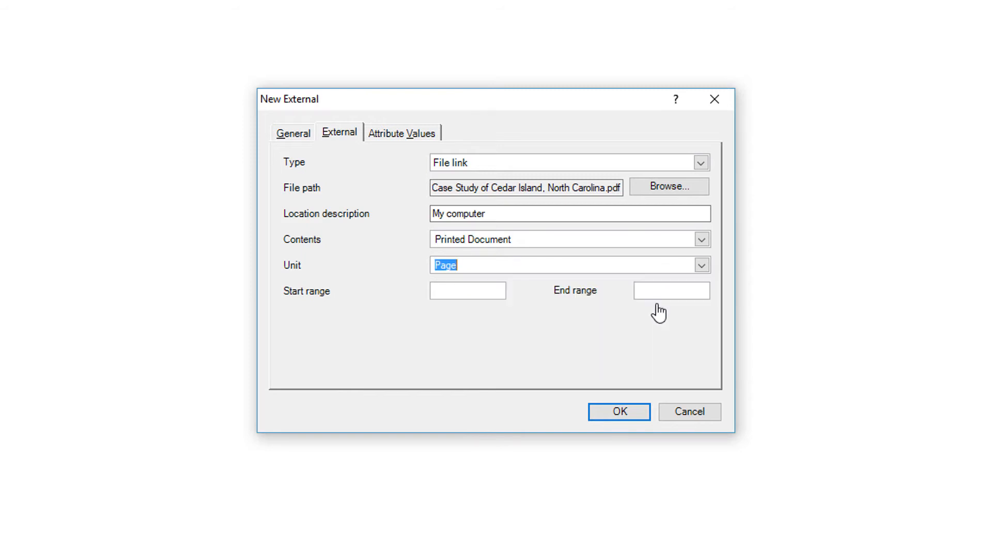
{"action": "left_click", "coordinate": [500, 295]}
{"action": "type", "text": "1"}
{"action": "left_click", "coordinate": [671, 302]}
{"action": "type", "text": "12"}
{"action": "left_click", "coordinate": [621, 412]}
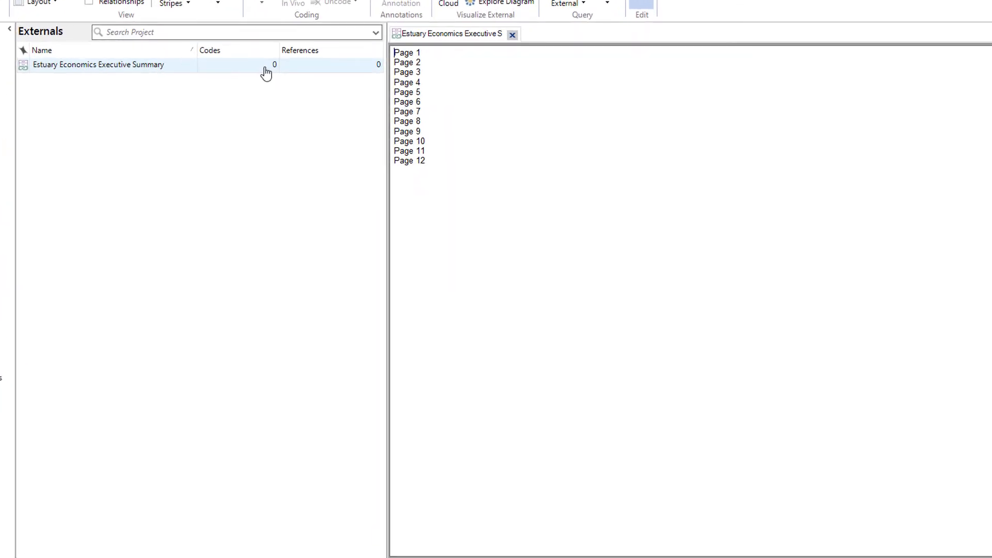
Open the external's linked PDF and copy the page 5 passage from "U.S. Army Corps of Engineers sounding data" through its 2004 citation
{"action": "right_click", "coordinate": [266, 73]}
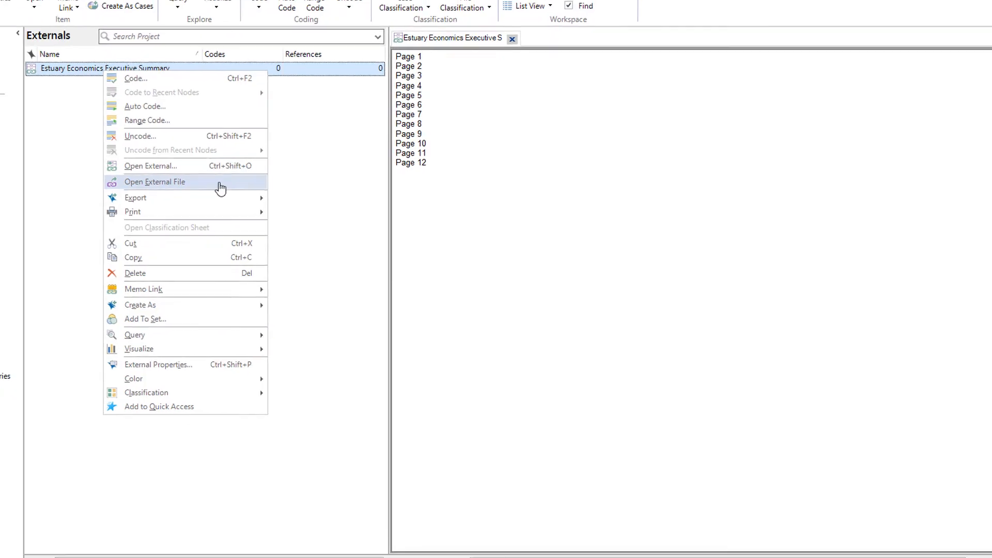
{"action": "left_click", "coordinate": [264, 201]}
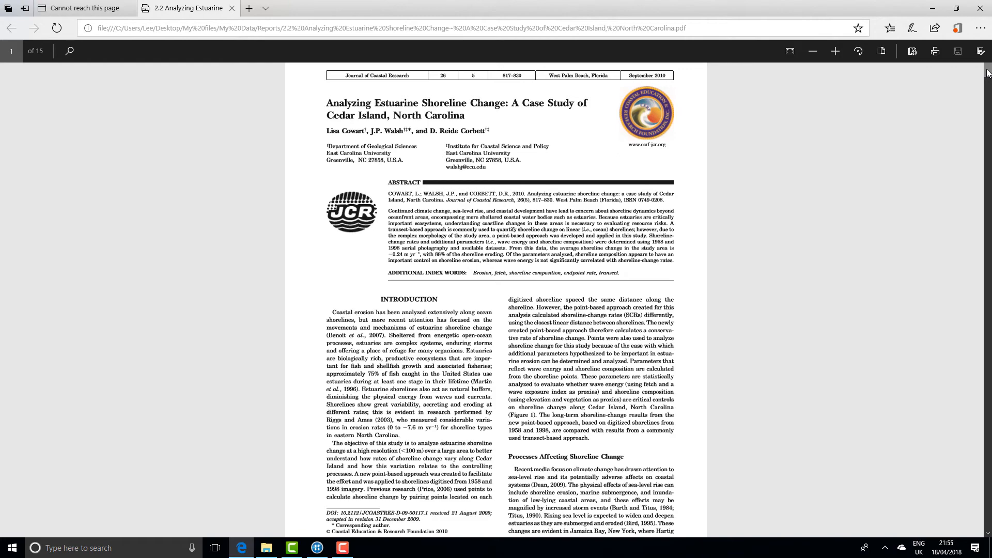
{"action": "left_click_drag", "start_coordinate": [988, 73], "coordinate": [988, 204]}
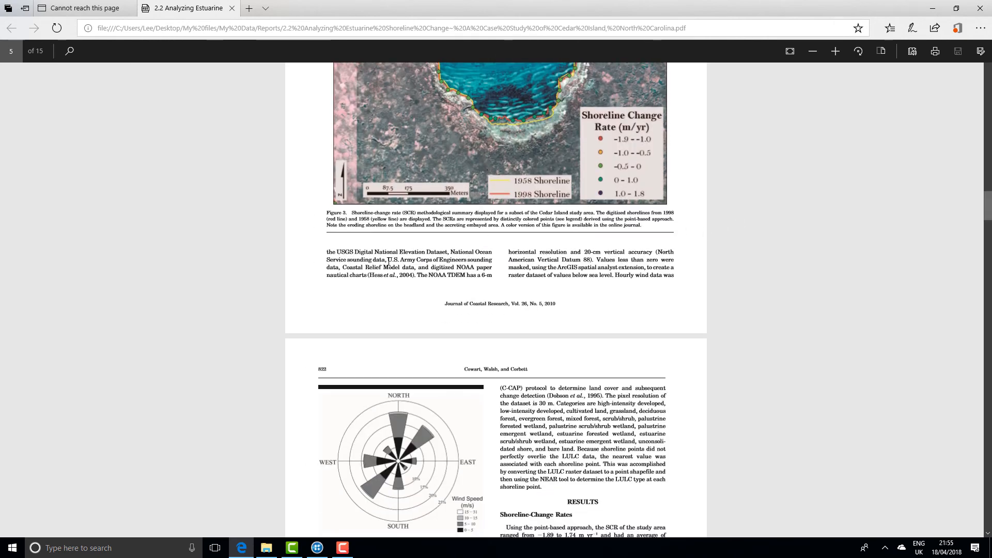
{"action": "left_click_drag", "start_coordinate": [386, 261], "coordinate": [414, 276]}
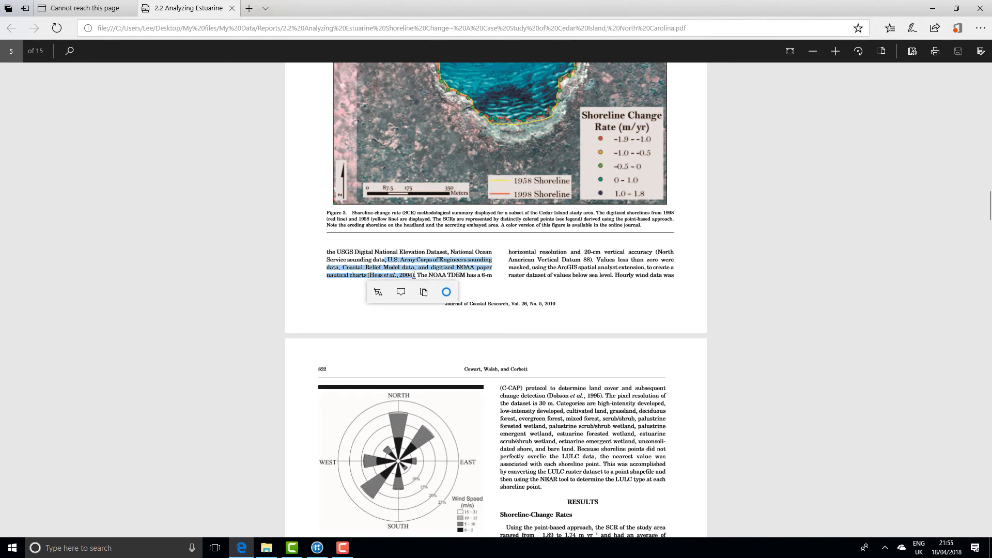
Return to NVivo and paste the copied passage beneath the Page 5 line of the external, followed by a blank line
{"action": "left_click", "coordinate": [324, 551]}
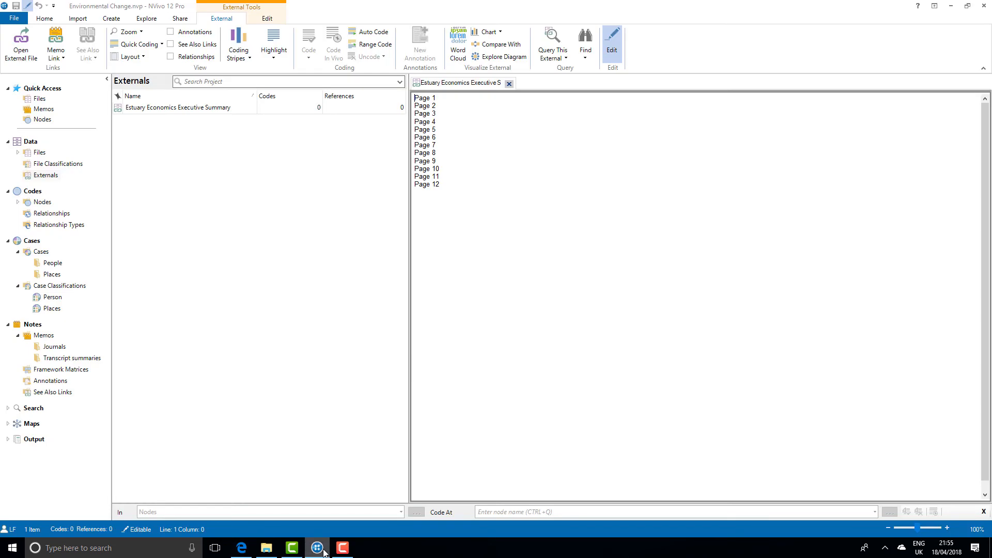
{"action": "left_click", "coordinate": [444, 133]}
{"action": "key", "text": "Return"}
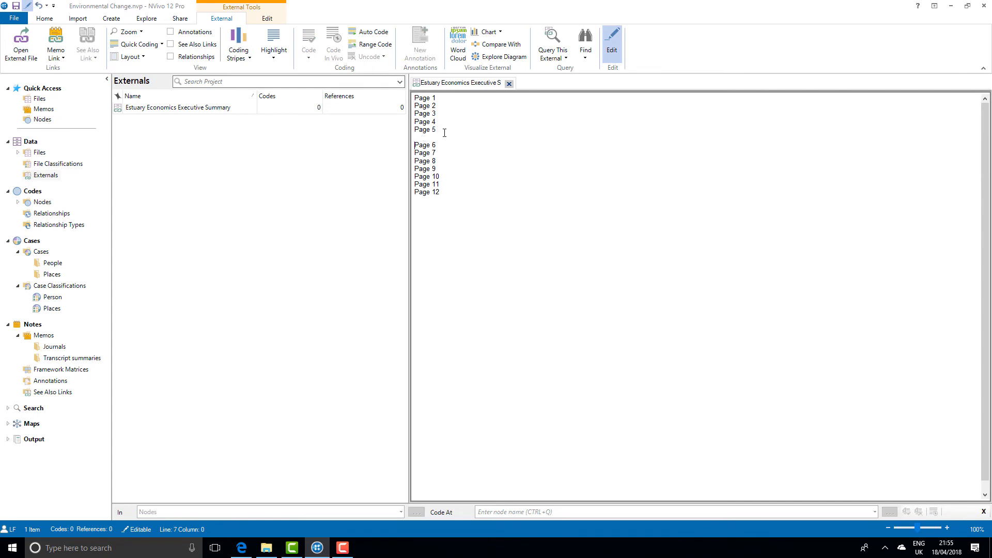
{"action": "type", "text": ",U.S. ArmyCorps ofEngineers sounding data, Coastal Relief Model data, and digitized NOAA paper nautical charts (Hess et al., 2004"}
{"action": "key", "text": "Return"}
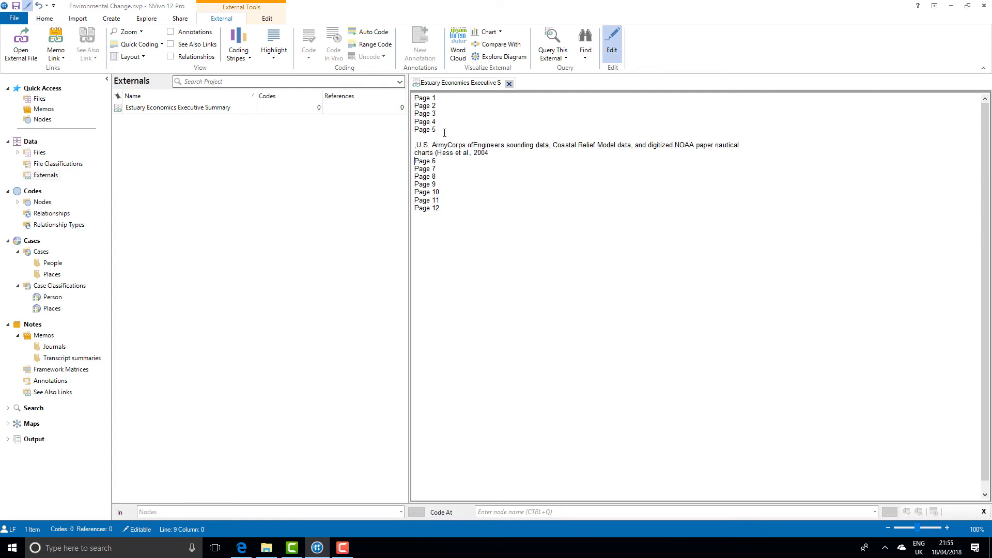
{"action": "key", "text": "Return"}
Switch to the PDF in Edge and copy the whole "Shoreline-Change Rates" section on page 6, including its heading
{"action": "left_click", "coordinate": [317, 548]}
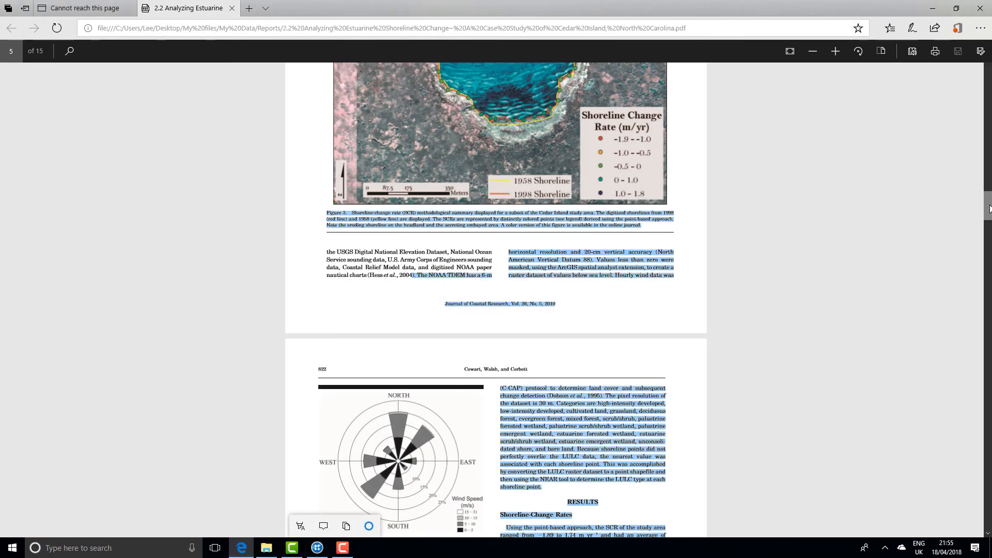
{"action": "left_click_drag", "start_coordinate": [989, 209], "coordinate": [989, 228]}
{"action": "left_click", "coordinate": [502, 186]}
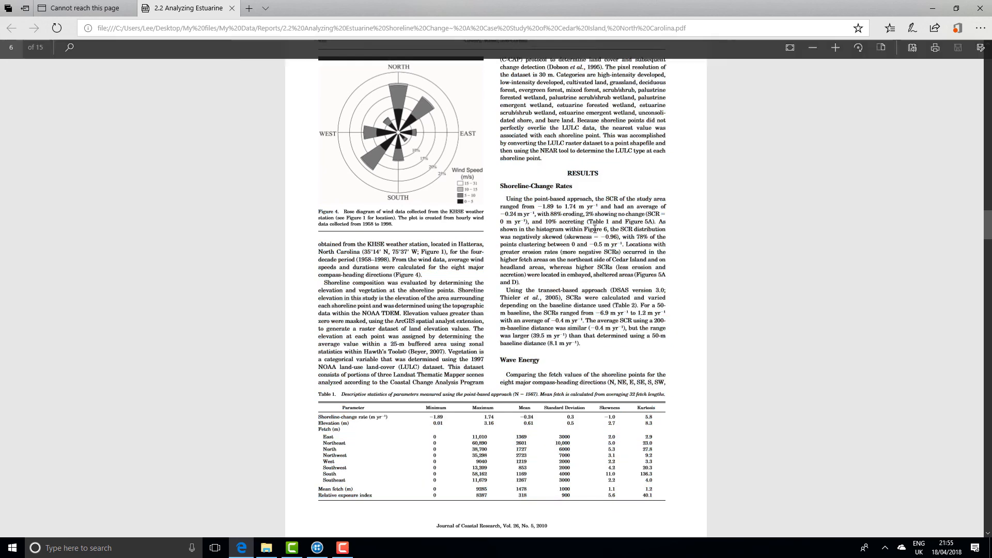
{"action": "left_click_drag", "start_coordinate": [501, 186], "coordinate": [588, 343]}
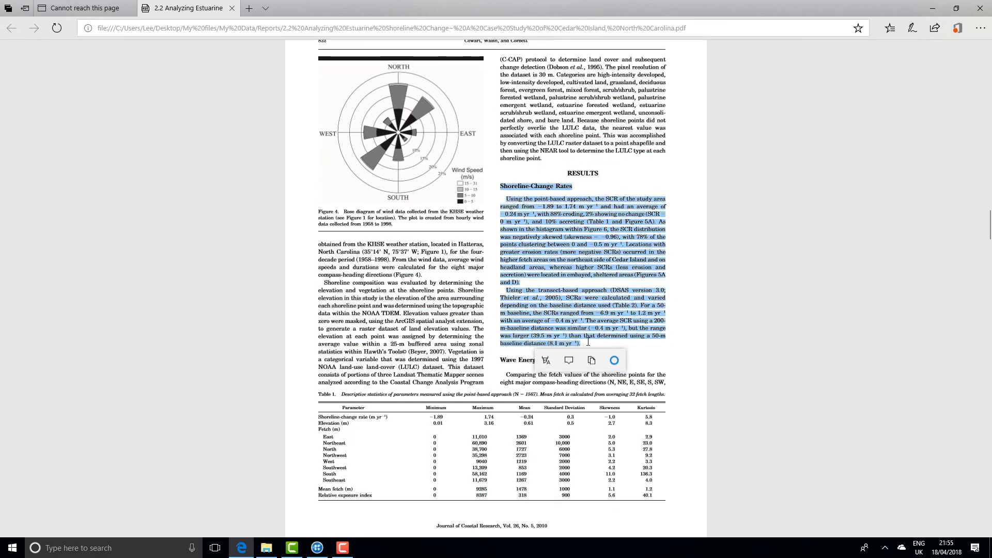
{"action": "right_click", "coordinate": [573, 336]}
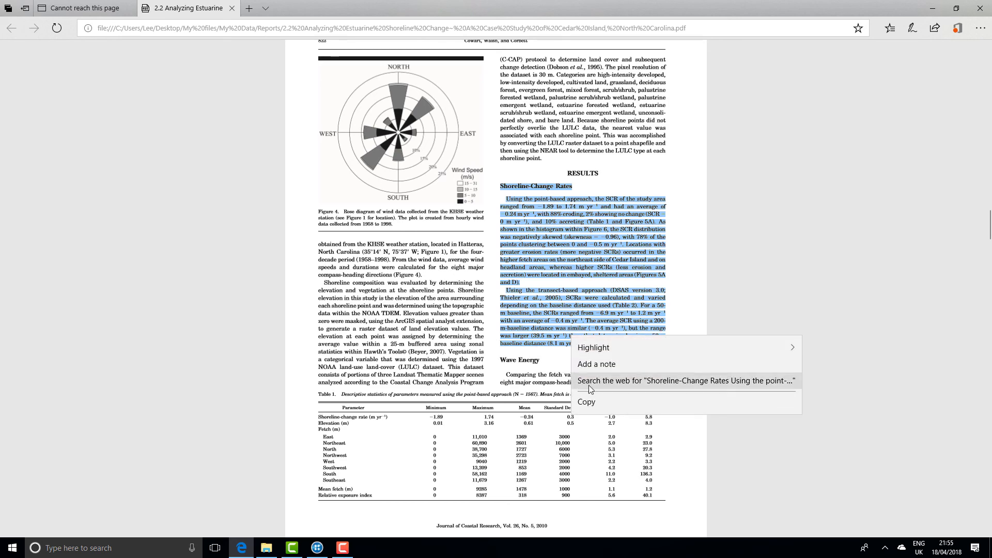
{"action": "left_click", "coordinate": [588, 403]}
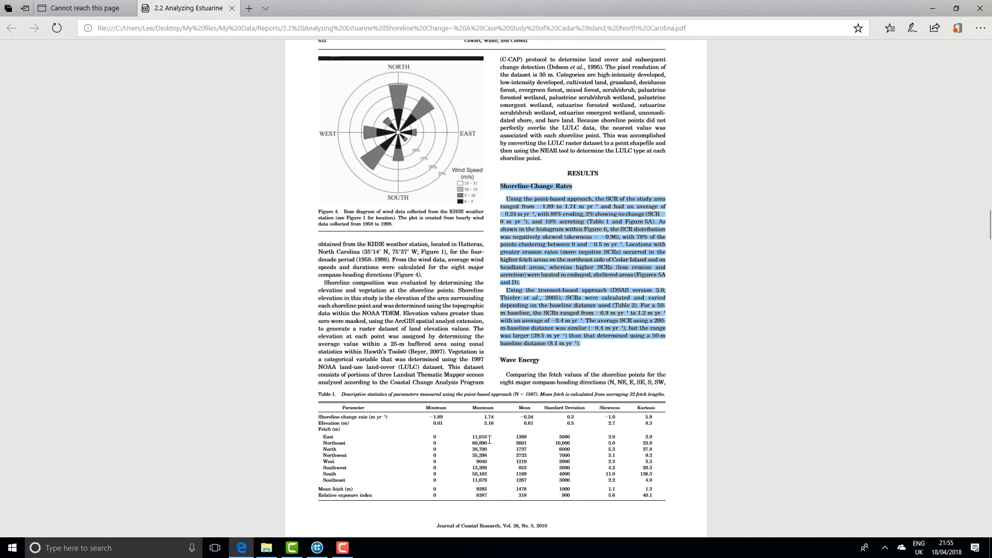
Return to NVivo and paste the copied section beneath the external's Page 6 line, adding blank lines before Page 7
{"action": "left_click", "coordinate": [317, 548]}
{"action": "left_click", "coordinate": [454, 165]}
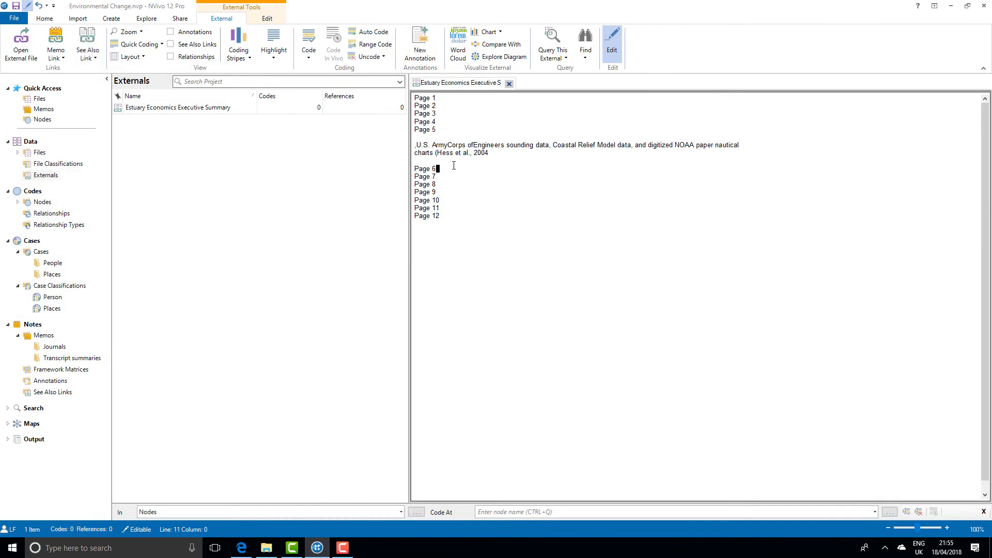
{"action": "key", "text": "Return"}
{"action": "key", "text": "ctrl+v"}
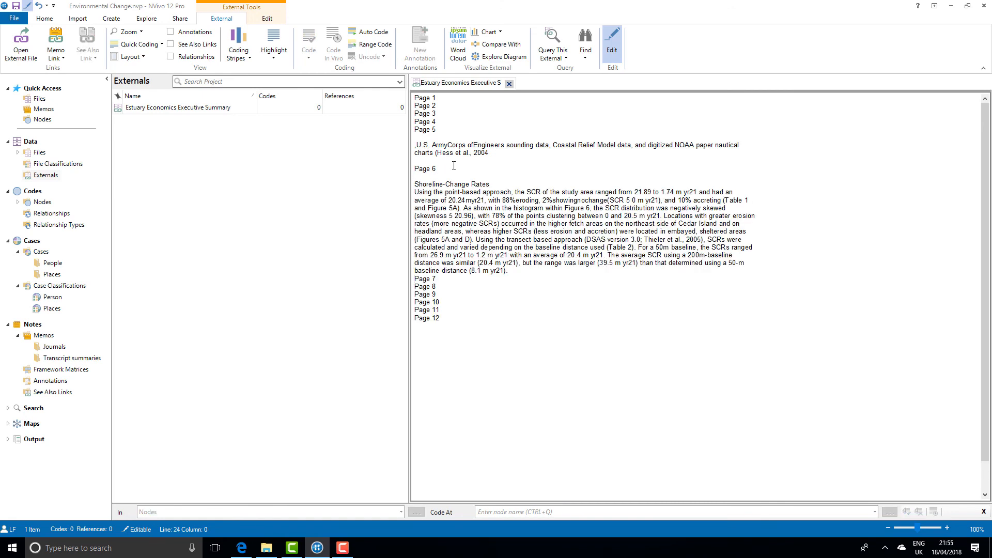
{"action": "key", "text": "Return"}
{"action": "key", "text": "Return"}
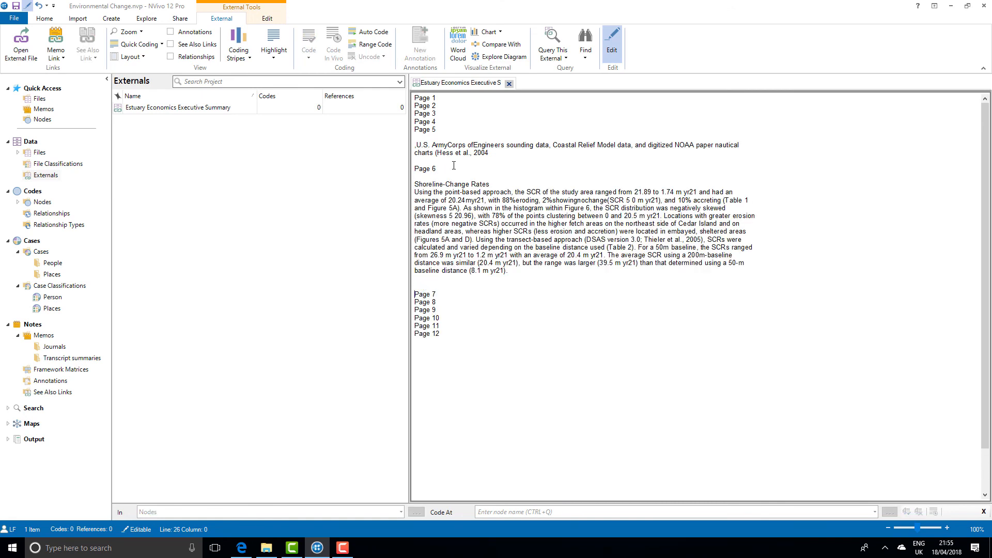